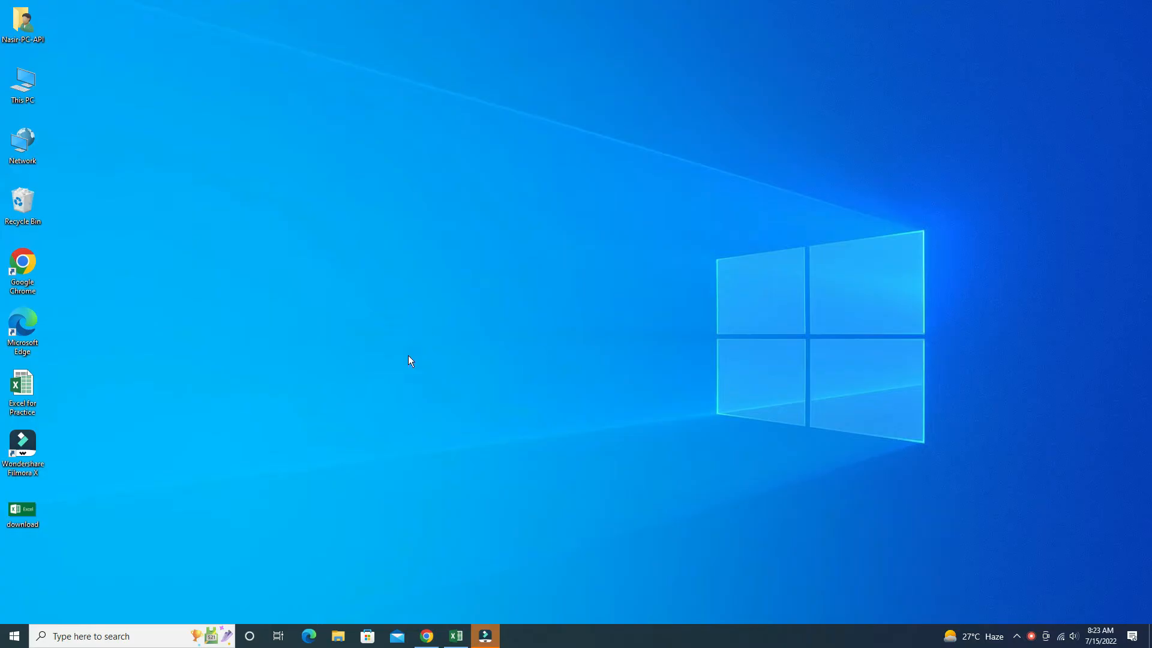
- Launch Control Panel from the taskbar search results for 'control panel'
left_click(92, 638)
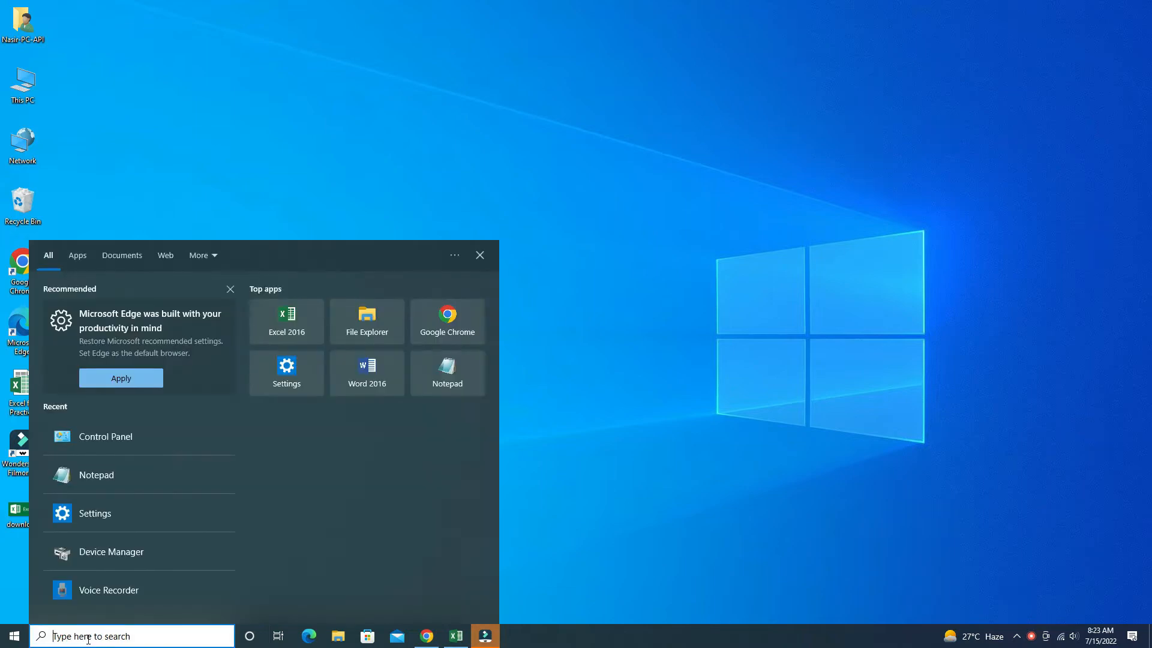
type("con")
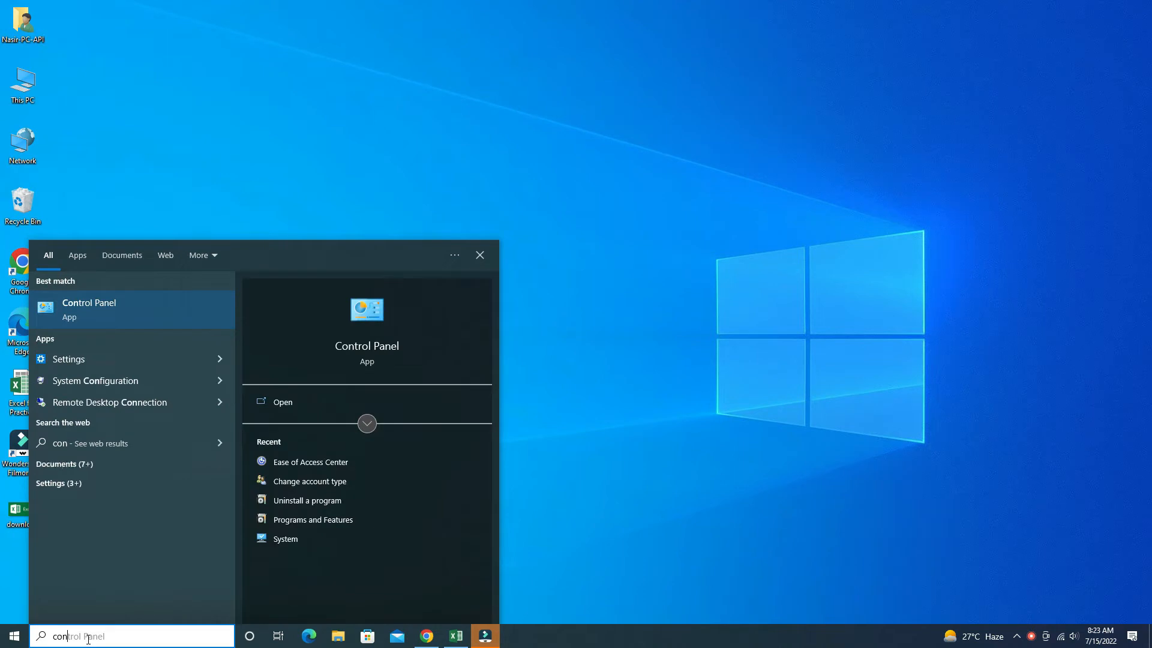
left_click(67, 310)
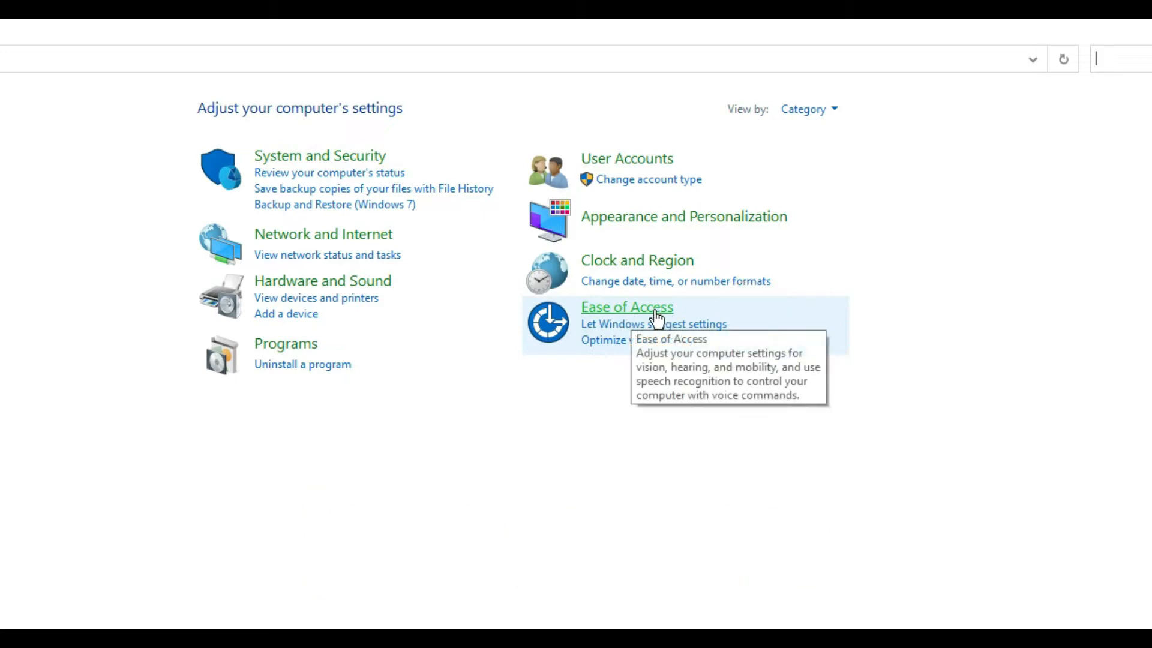
- Navigate into Ease of Access and then the Ease of Access Center
left_click(621, 316)
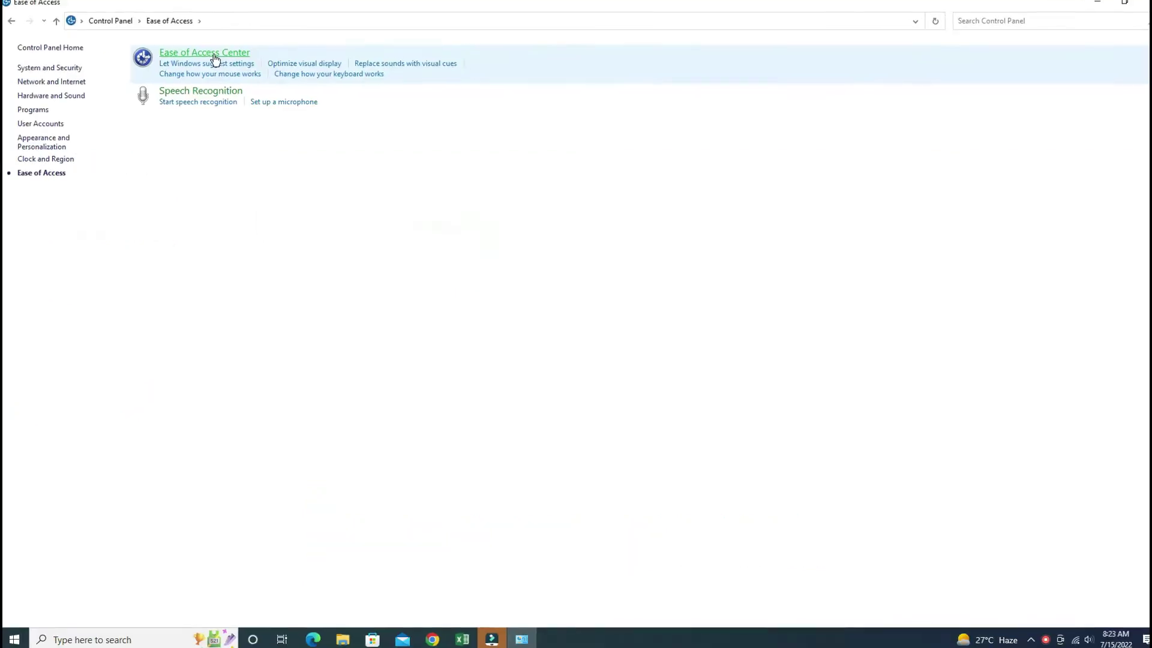
left_click(204, 52)
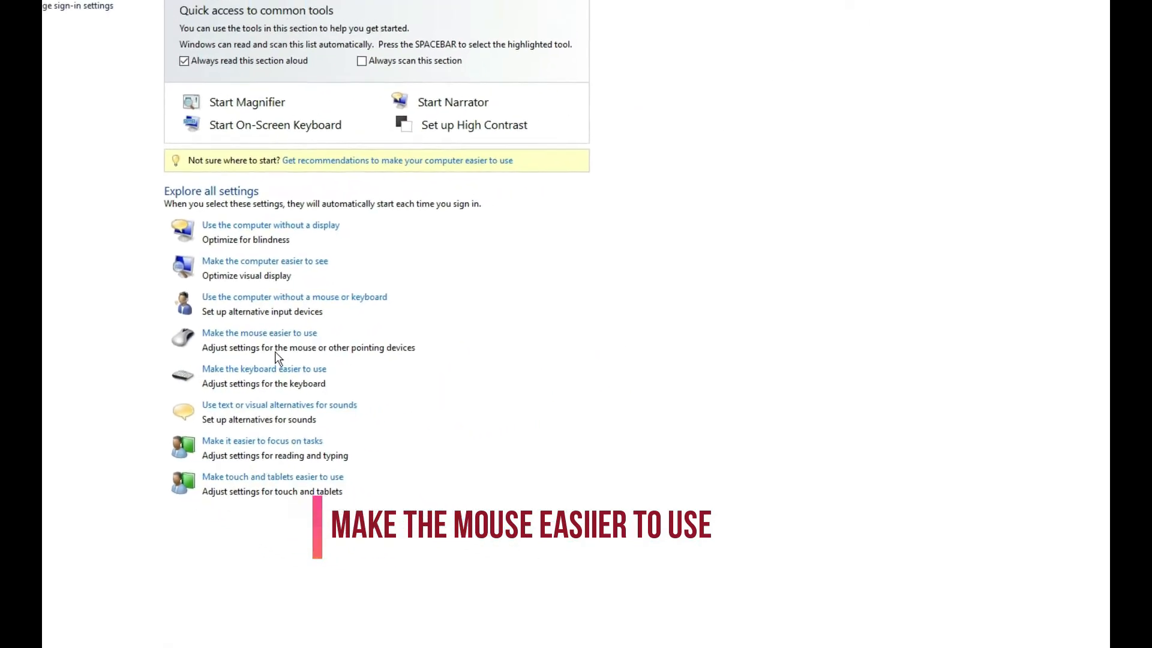
- Reach 'Make the mouse easier to use' and bring up the Set up Mouse Keys options
left_click(243, 342)
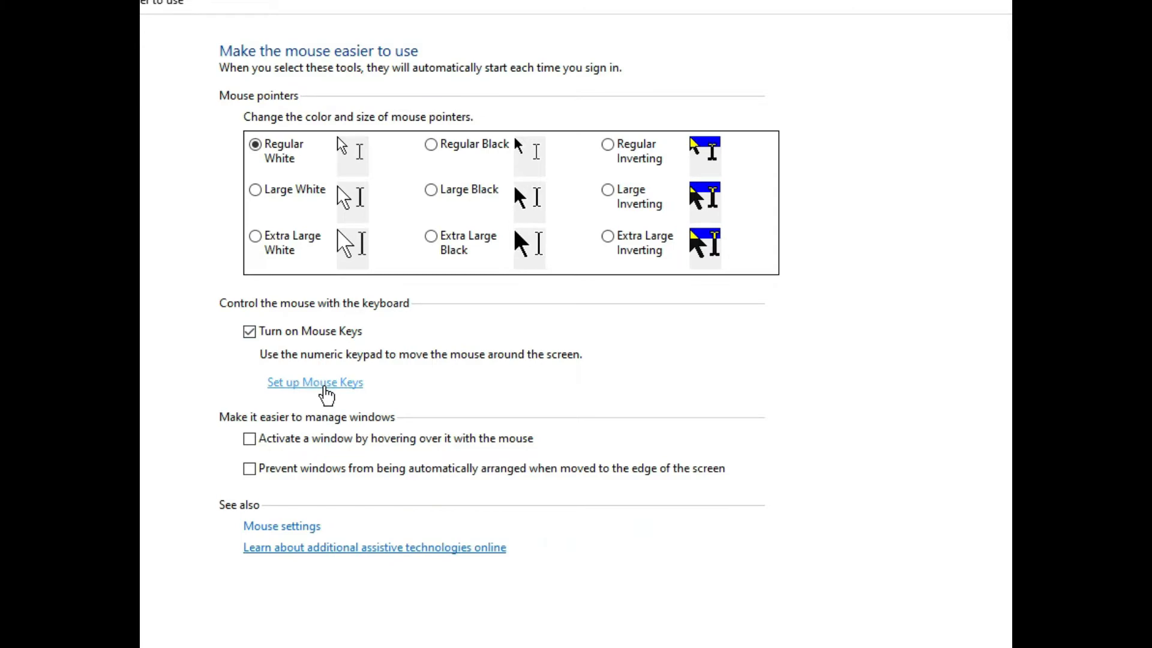
left_click(326, 392)
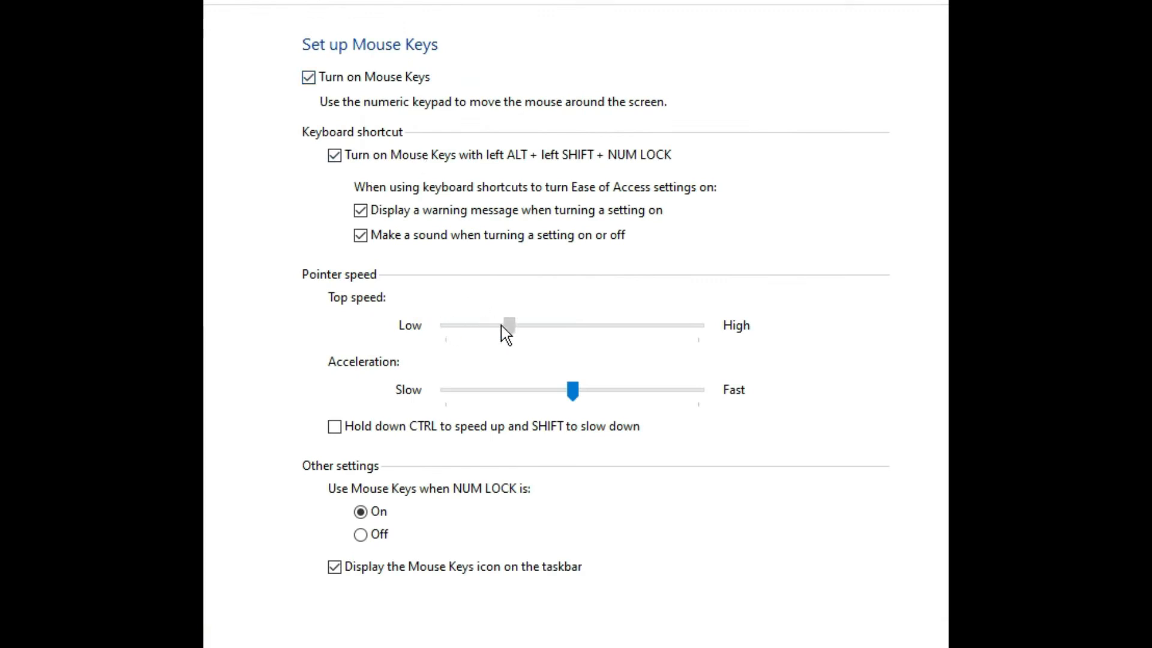
- Set the Mouse Keys top pointer speed slider to High and confirm with OK
left_click_drag(509, 326, 467, 326)
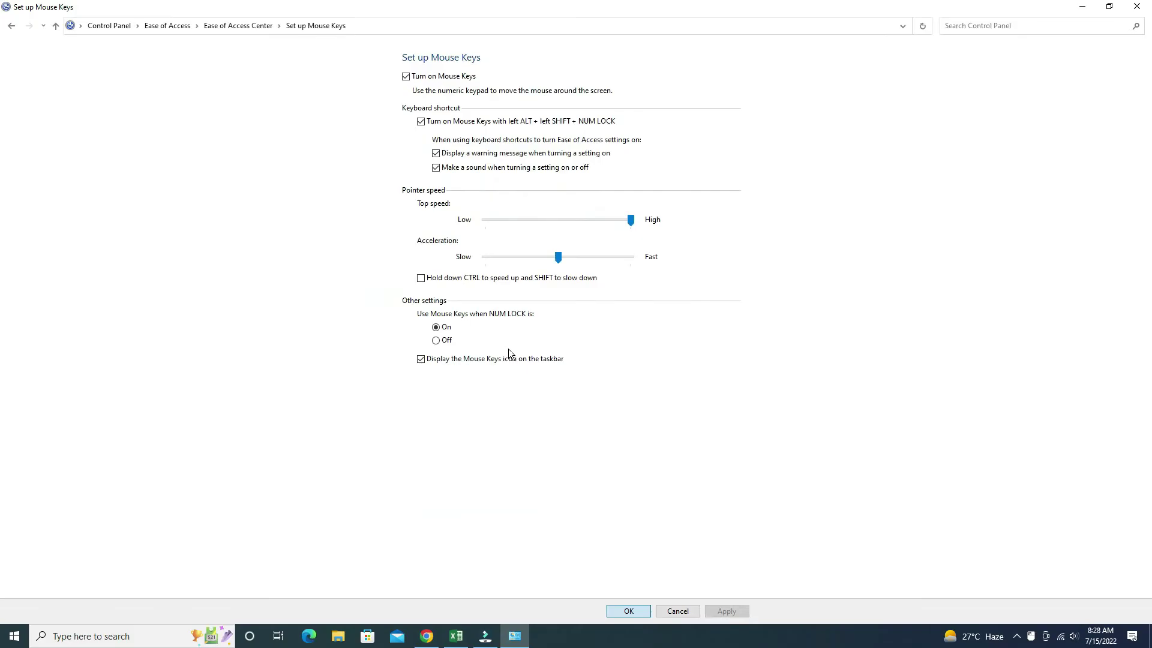
left_click(628, 611)
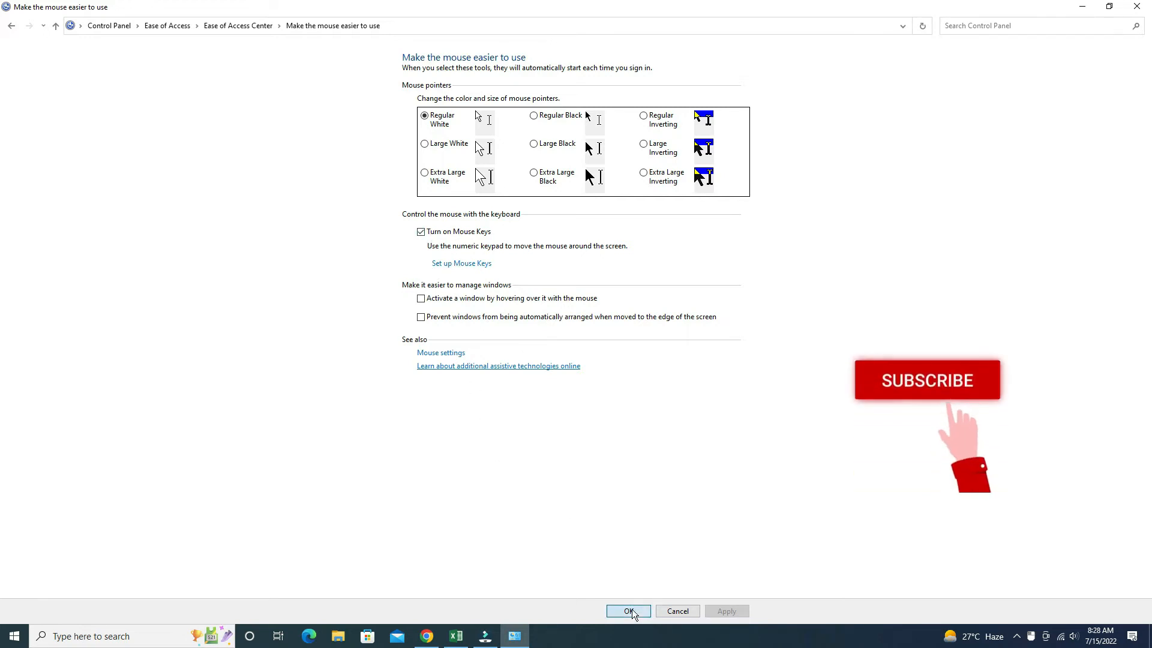
- Apply the mouse settings with Mouse Keys on via OK, returning to Ease of Access Center
left_click(630, 600)
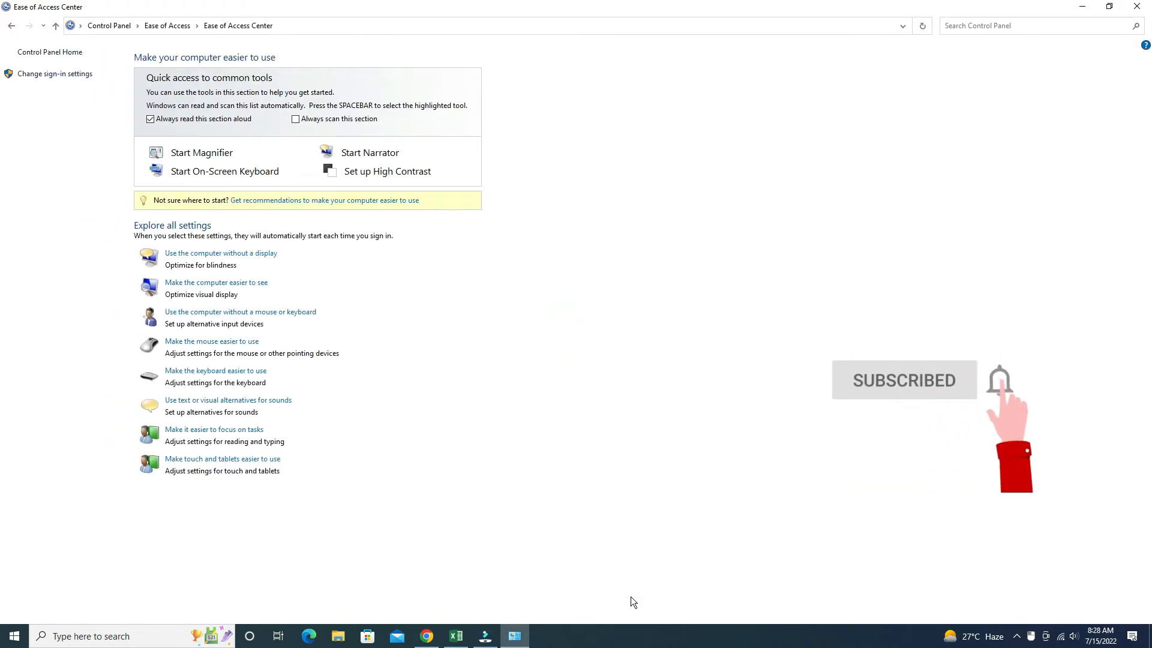